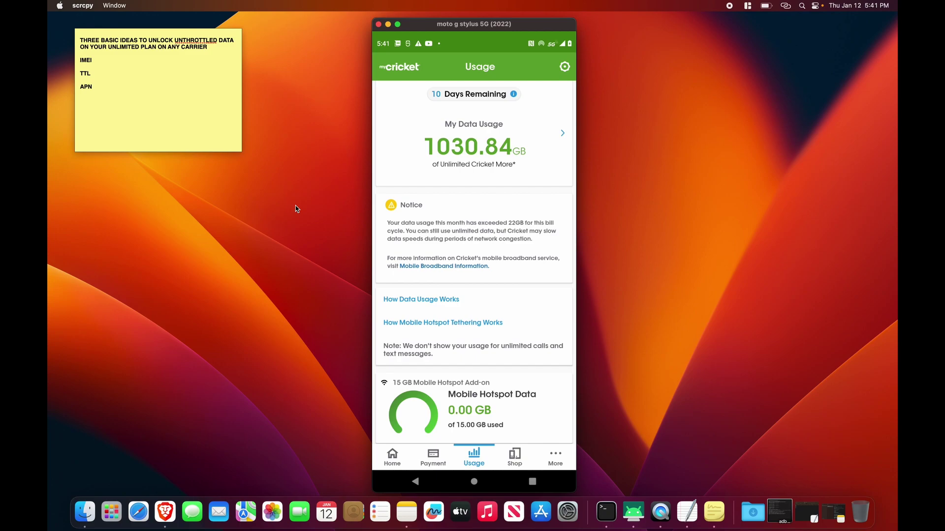
- Compare the Amazon NETGEAR Nighthawk M5 listing with eBay's nighthawk m5 results, then return to the desktop
{"action": "key", "text": "ctrl+Right"}
{"action": "left_click", "coordinate": [150, 24]}
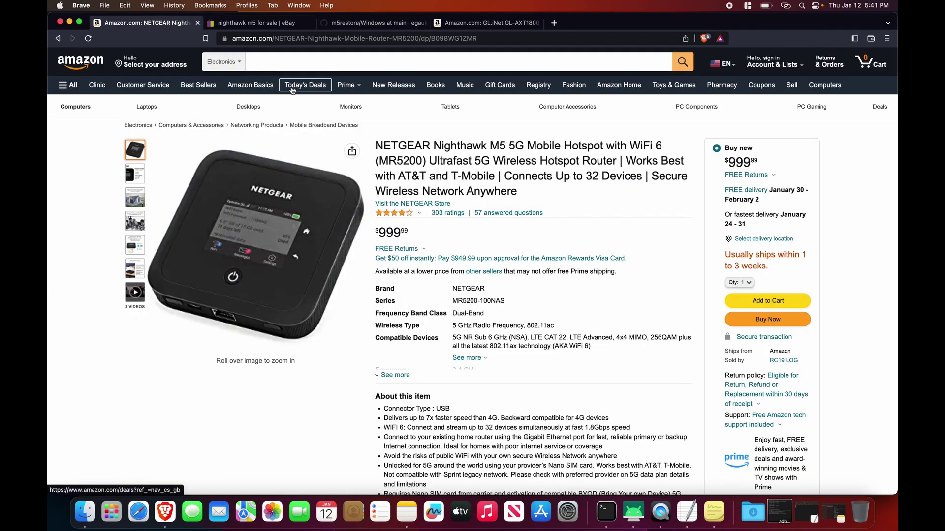
{"action": "left_click", "coordinate": [246, 23]}
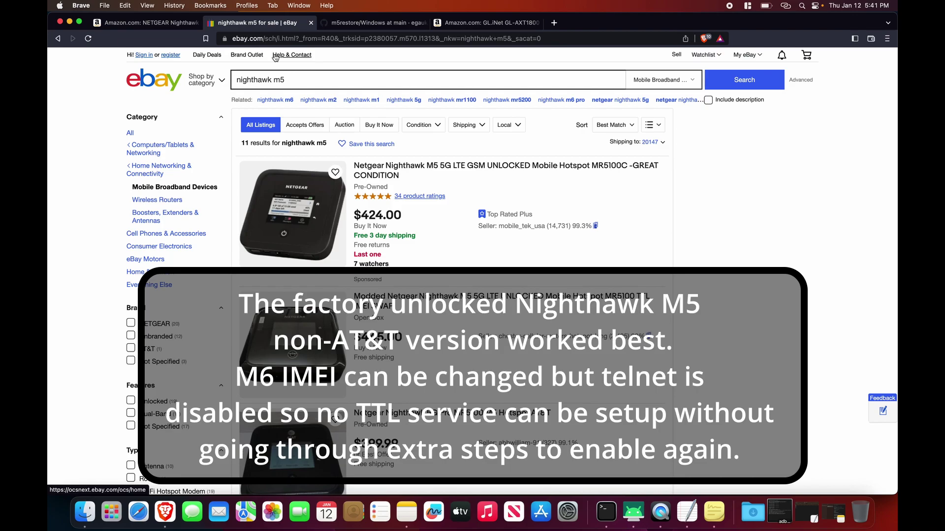
{"action": "key", "text": "ctrl+Left"}
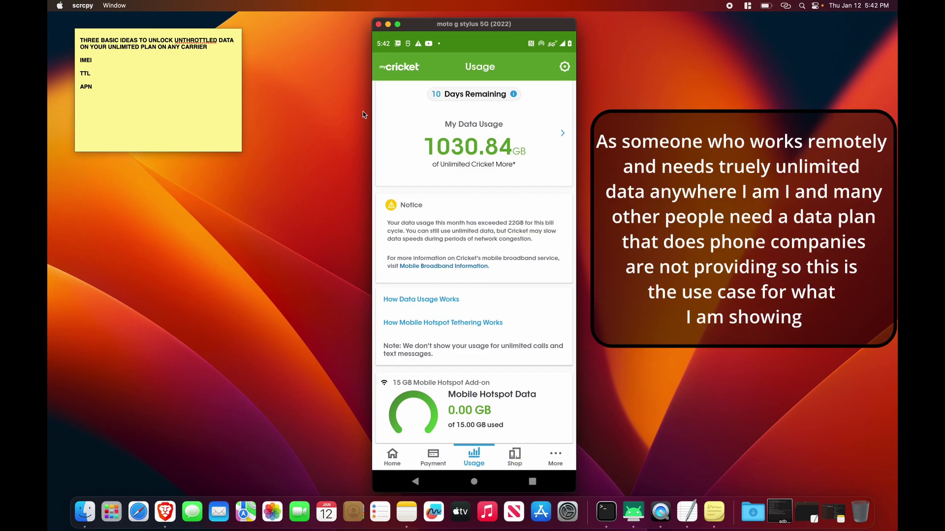
- Review the phone's detailed data usage, select IMEI in the sticky note, and bring back the eBay results
{"action": "left_click", "coordinate": [447, 149]}
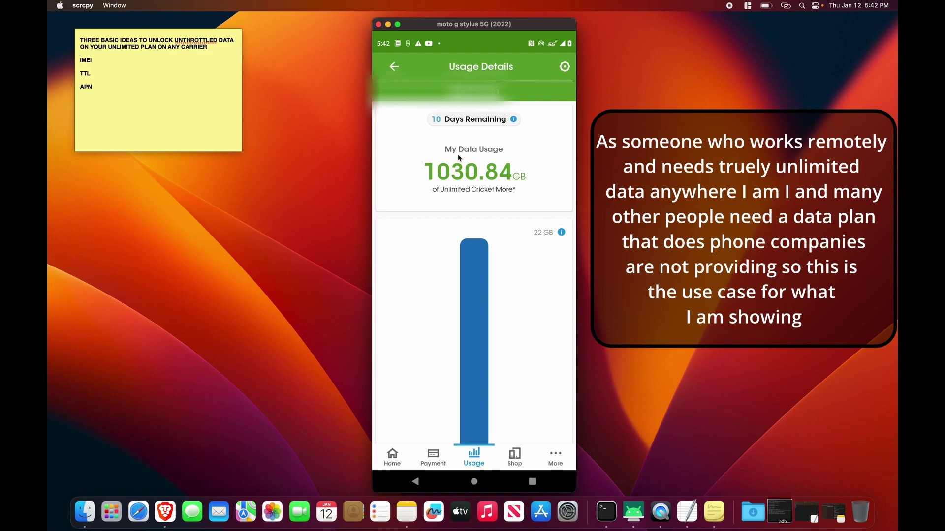
{"action": "left_click", "coordinate": [399, 68]}
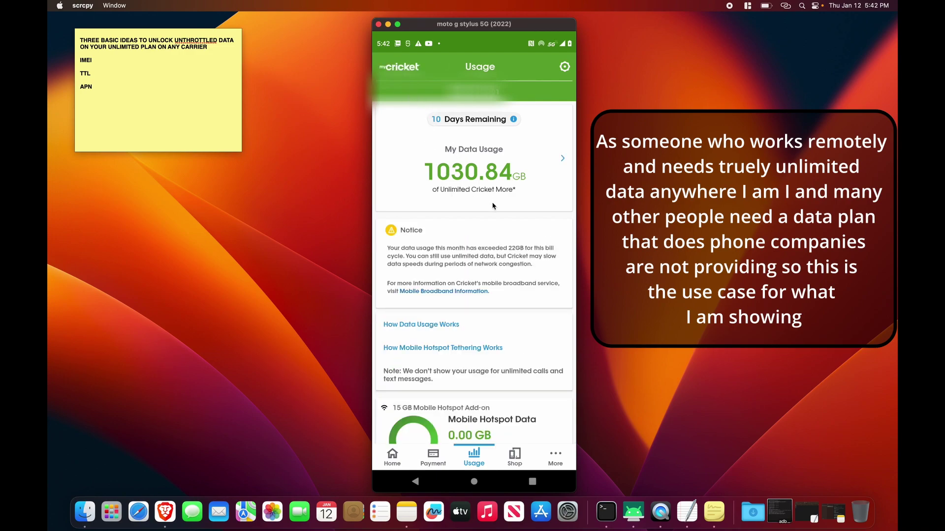
{"action": "left_click_drag", "start_coordinate": [502, 232], "coordinate": [504, 211]}
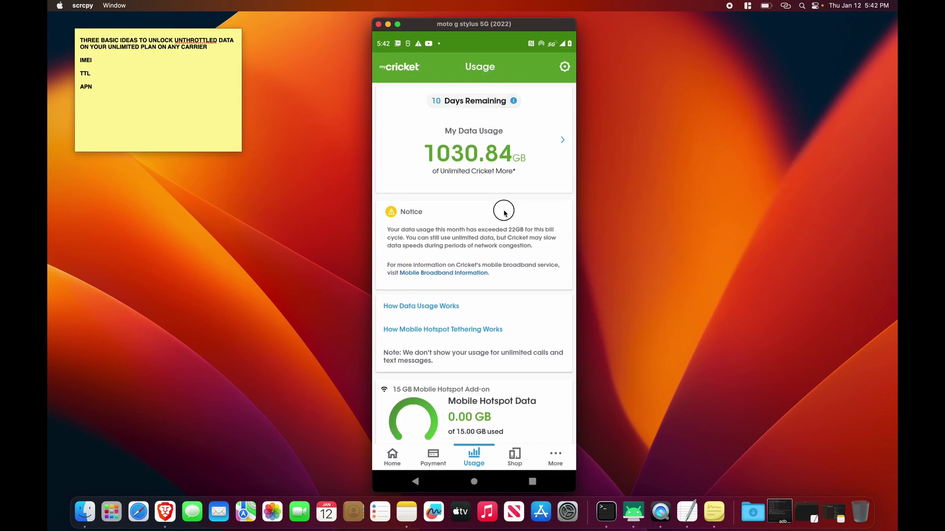
{"action": "left_click_drag", "start_coordinate": [504, 211], "coordinate": [506, 201]}
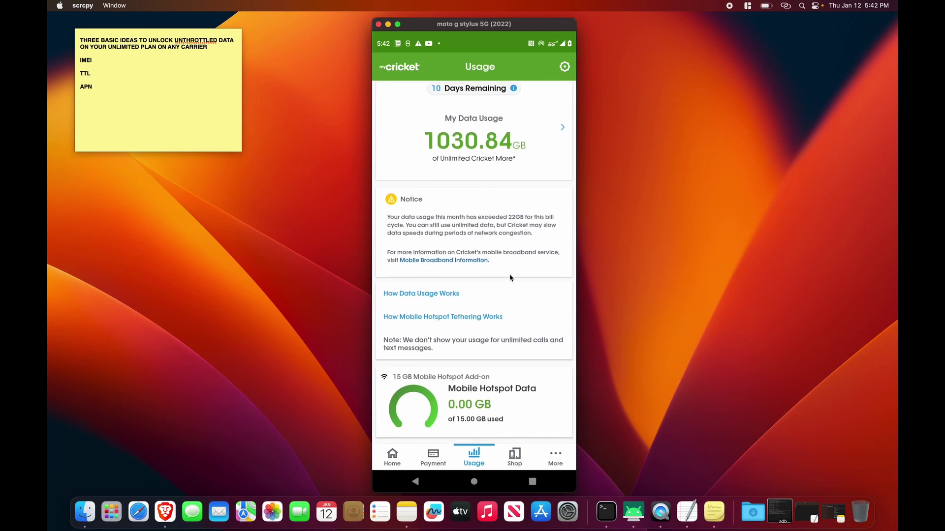
{"action": "left_click_drag", "start_coordinate": [509, 316], "coordinate": [509, 284]}
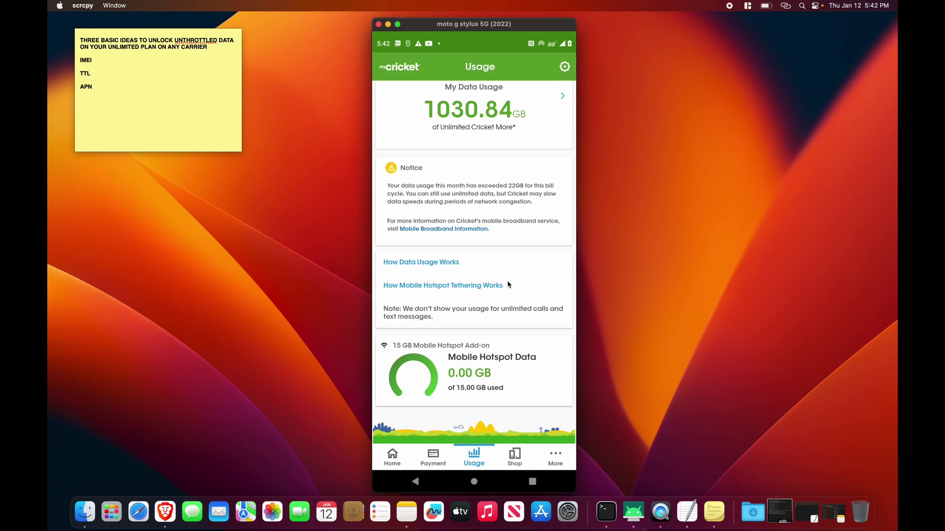
{"action": "left_click_drag", "start_coordinate": [503, 194], "coordinate": [503, 202]}
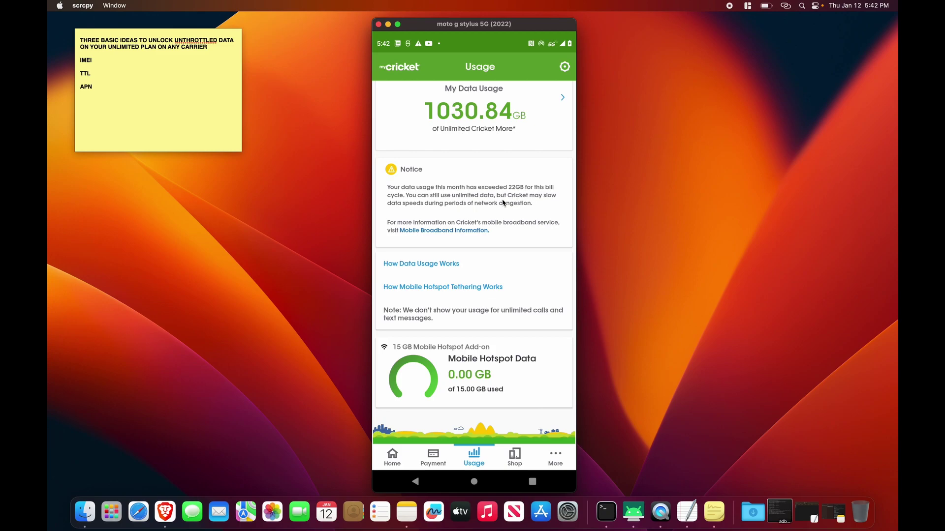
{"action": "double_click", "coordinate": [93, 59]}
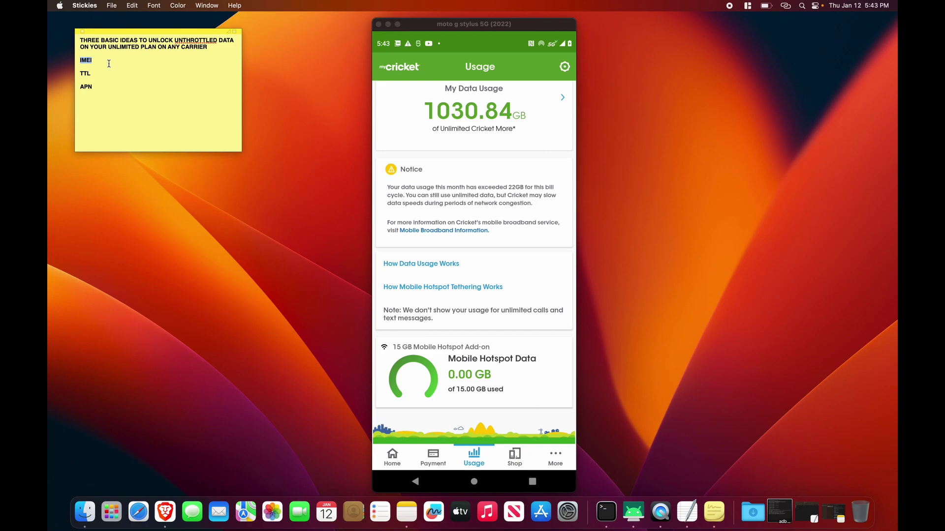
{"action": "key", "text": "ctrl+Right"}
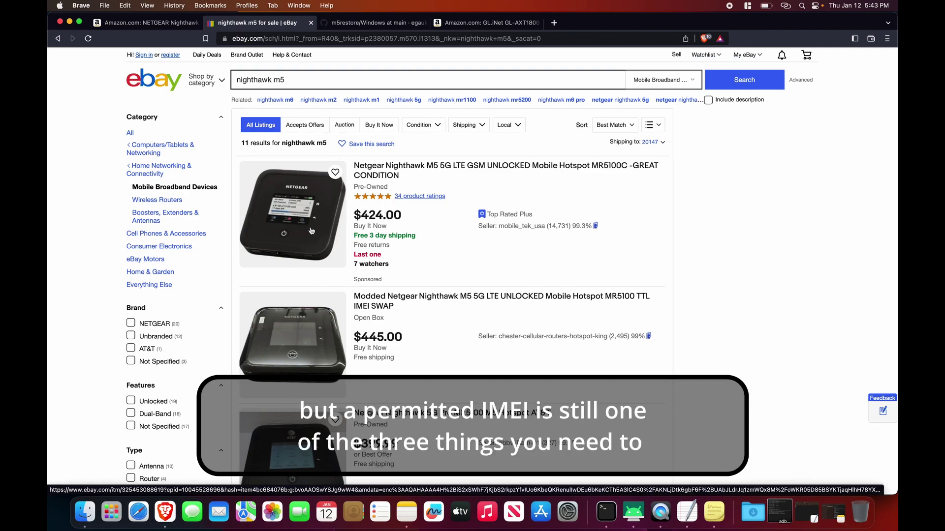
- Scroll through the IMEI restore README in GitHub's m5restore Windows folder, then go back to the desktop
{"action": "left_click", "coordinate": [364, 28]}
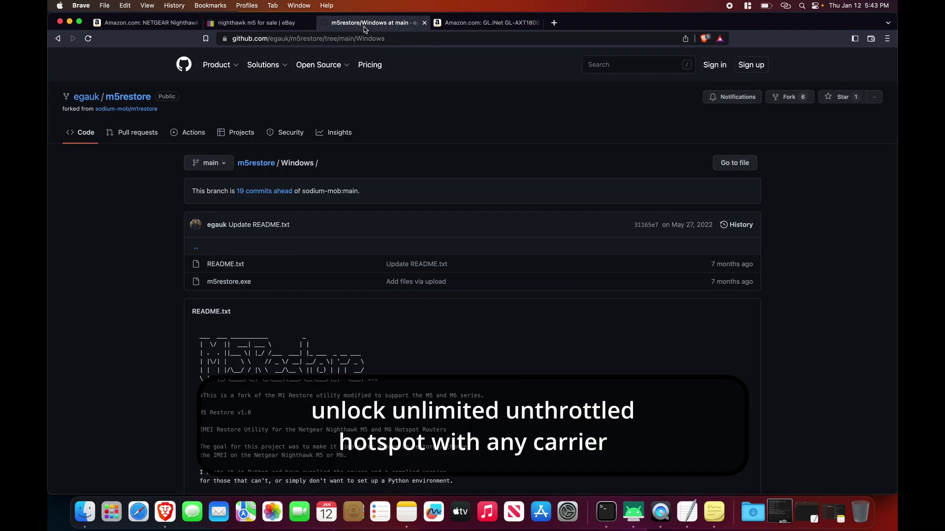
{"action": "scroll", "coordinate": [336, 322], "scroll_direction": "down", "scroll_amount": 2}
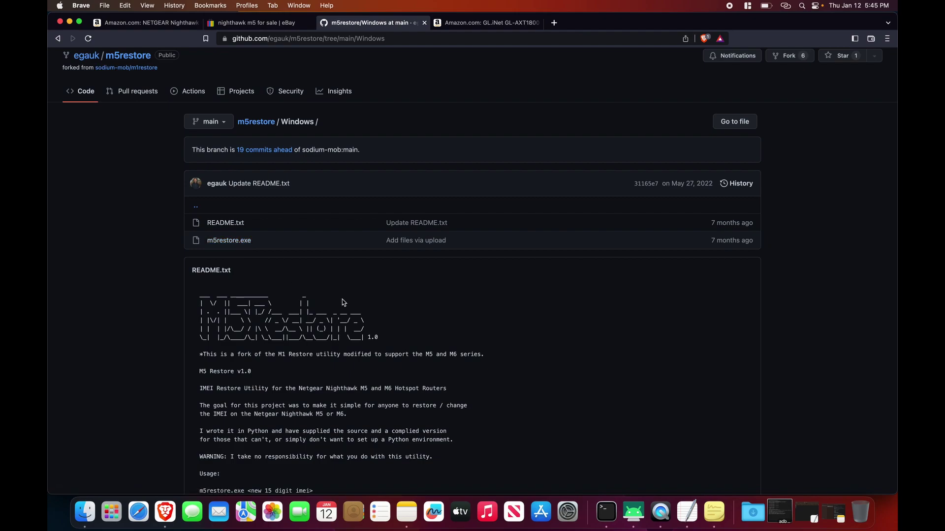
{"action": "key", "text": "ctrl+Left"}
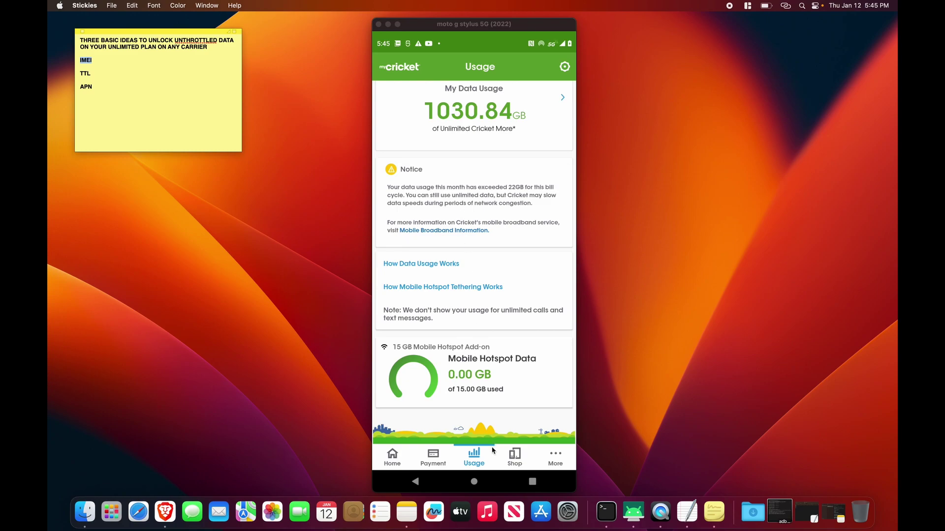
- Send the phone to its home screen and launch BusyBox Free
{"action": "left_click", "coordinate": [474, 481]}
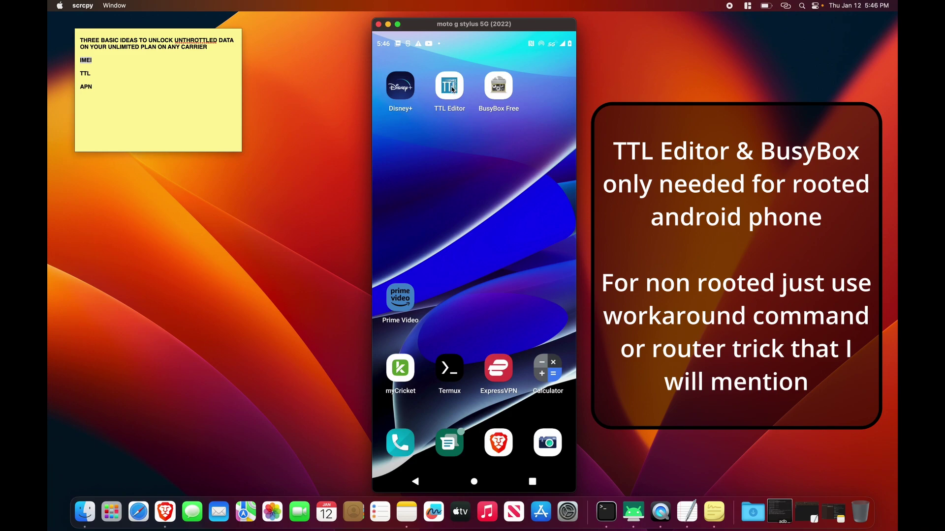
{"action": "left_click", "coordinate": [500, 86]}
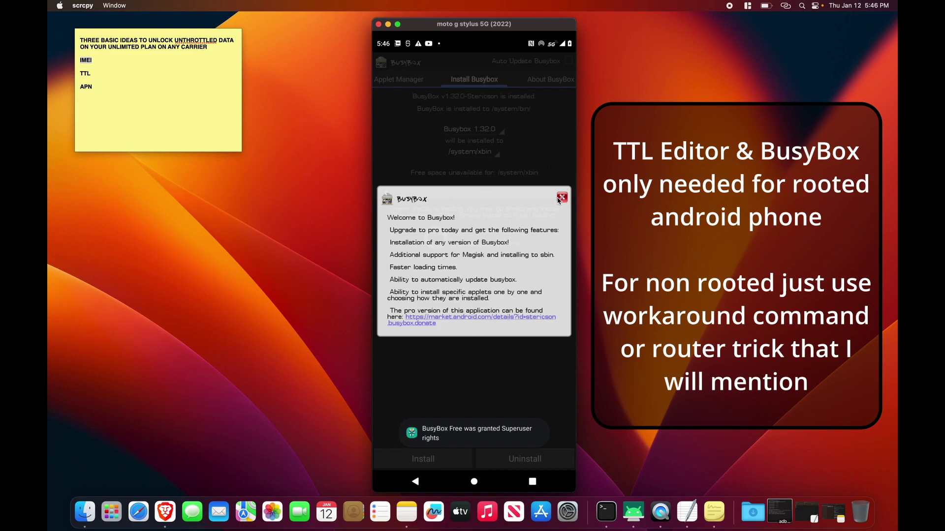
- Install BusyBox 1.32.0 to /system/bin and return to the home screen
{"action": "left_click", "coordinate": [562, 198]}
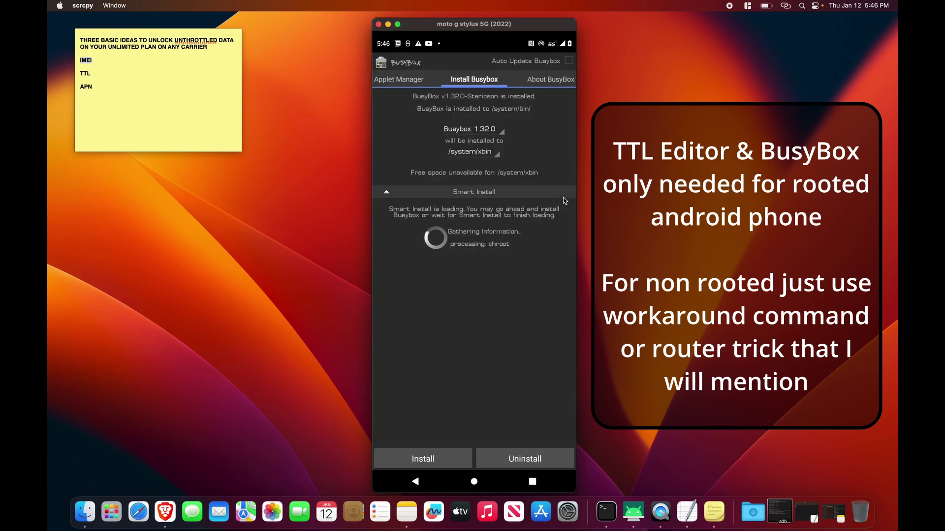
{"action": "left_click", "coordinate": [494, 155]}
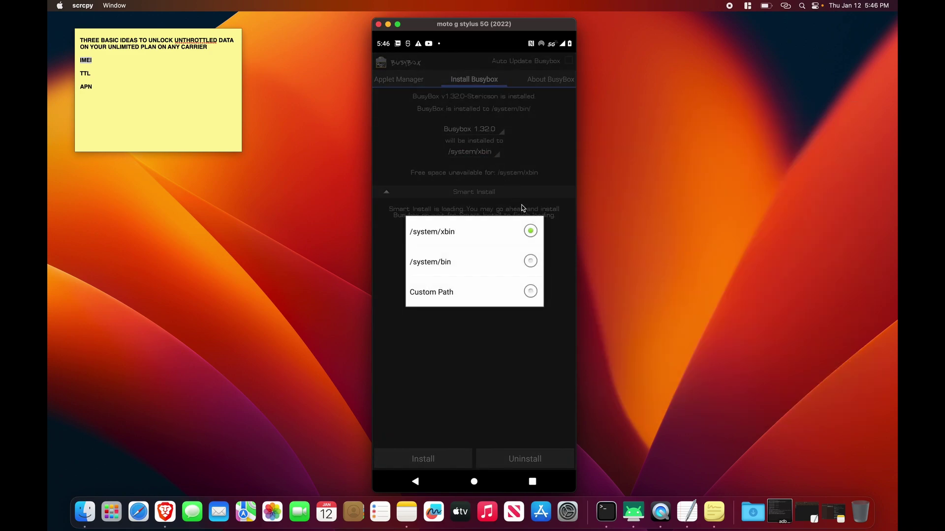
{"action": "left_click", "coordinate": [531, 261]}
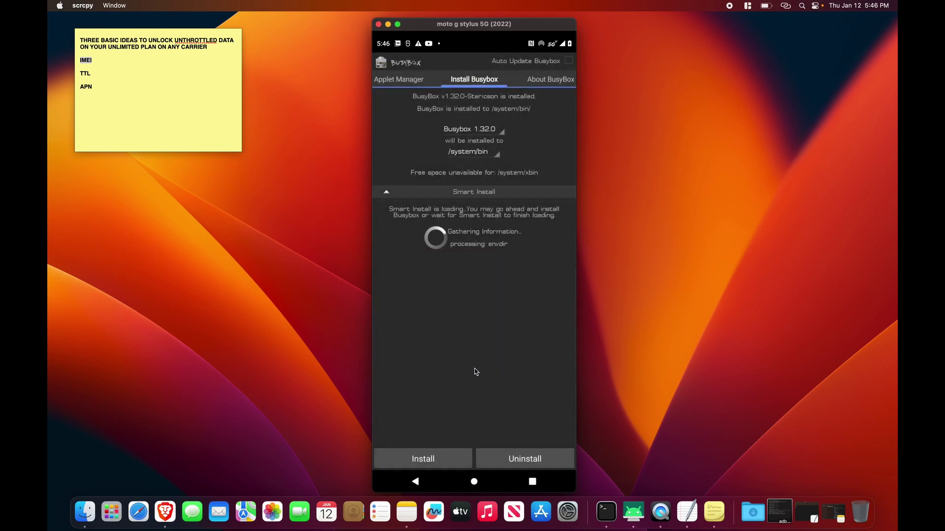
{"action": "left_click", "coordinate": [436, 459]}
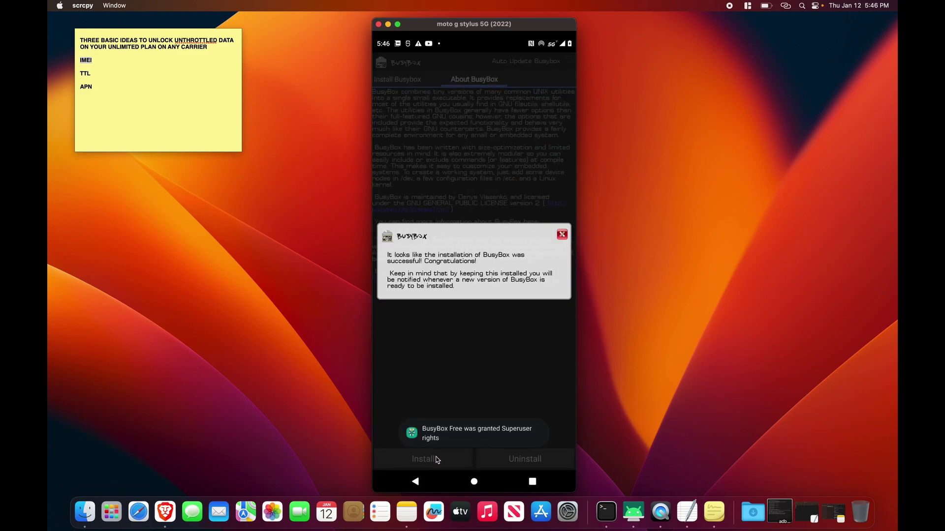
{"action": "left_click", "coordinate": [474, 481]}
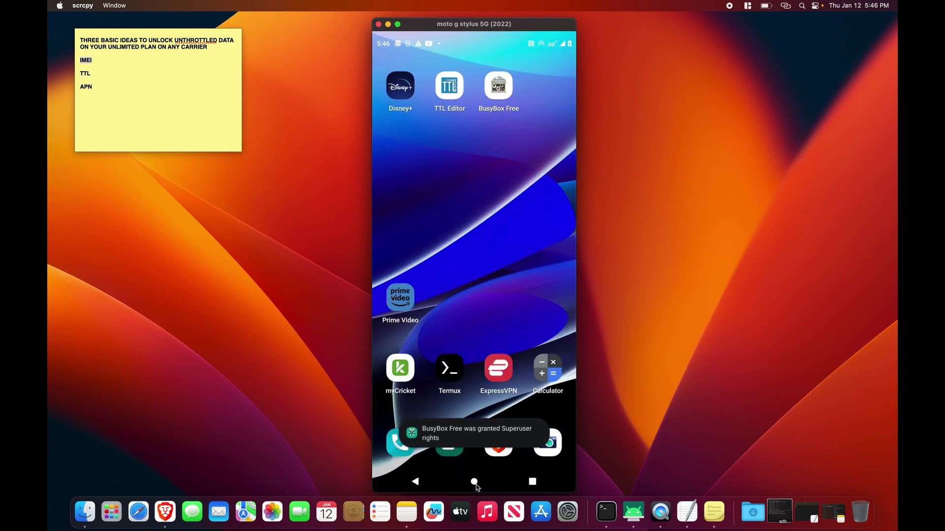
- In TTL Editor, apply TTL 64 to all network interfaces using /proc, then go home
{"action": "left_click", "coordinate": [450, 88]}
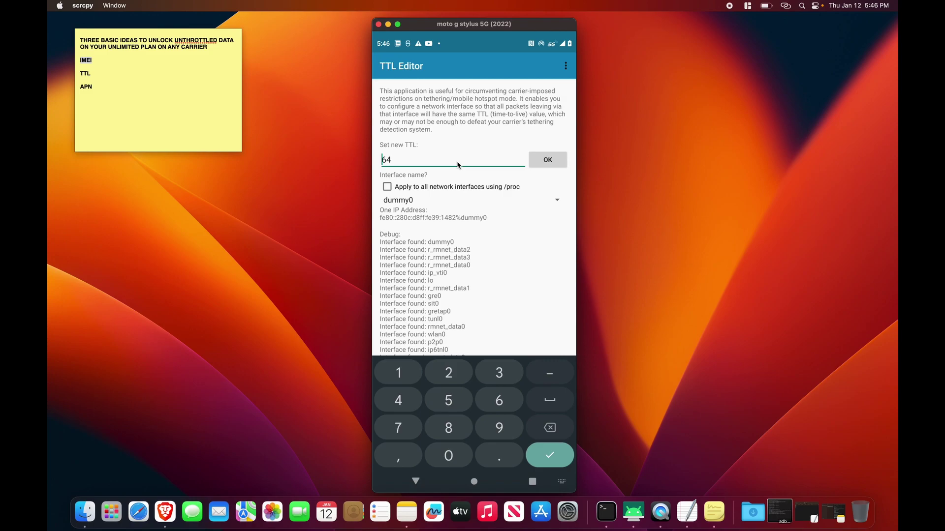
{"action": "left_click", "coordinate": [387, 188]}
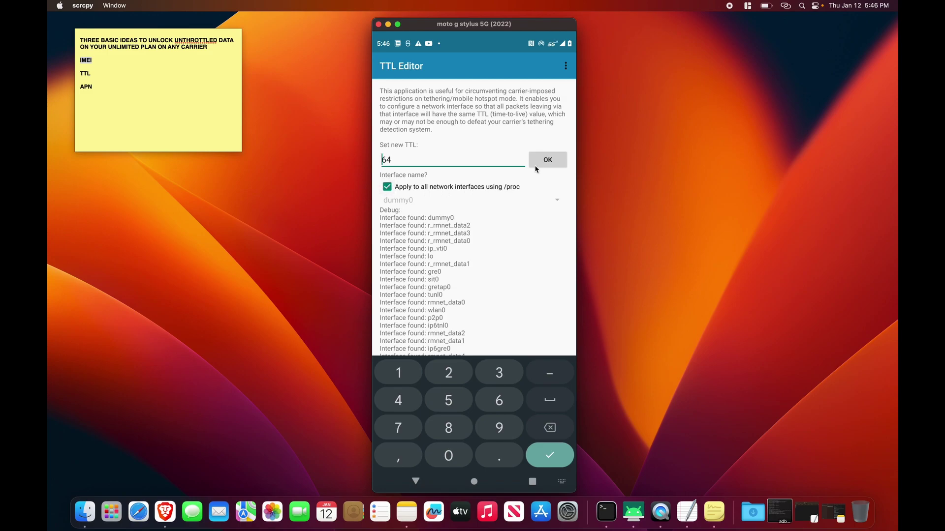
{"action": "left_click", "coordinate": [549, 161]}
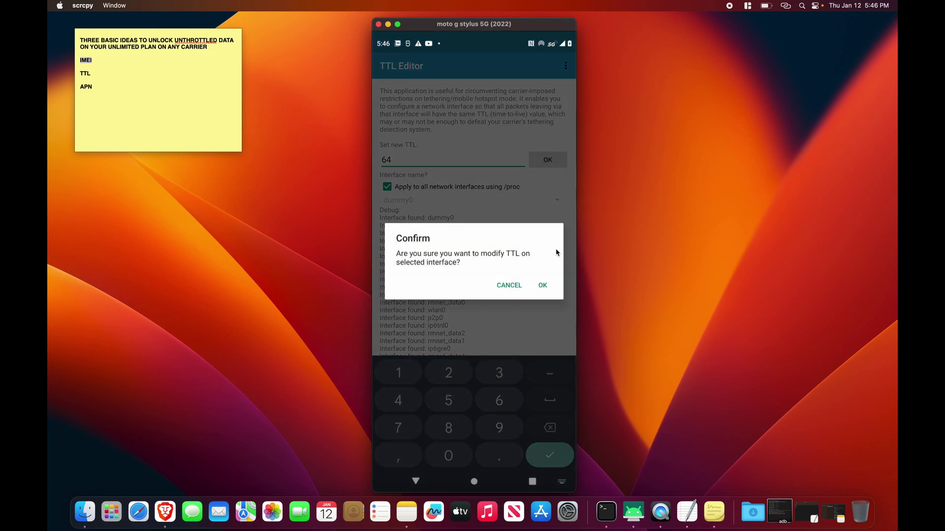
{"action": "left_click", "coordinate": [542, 285]}
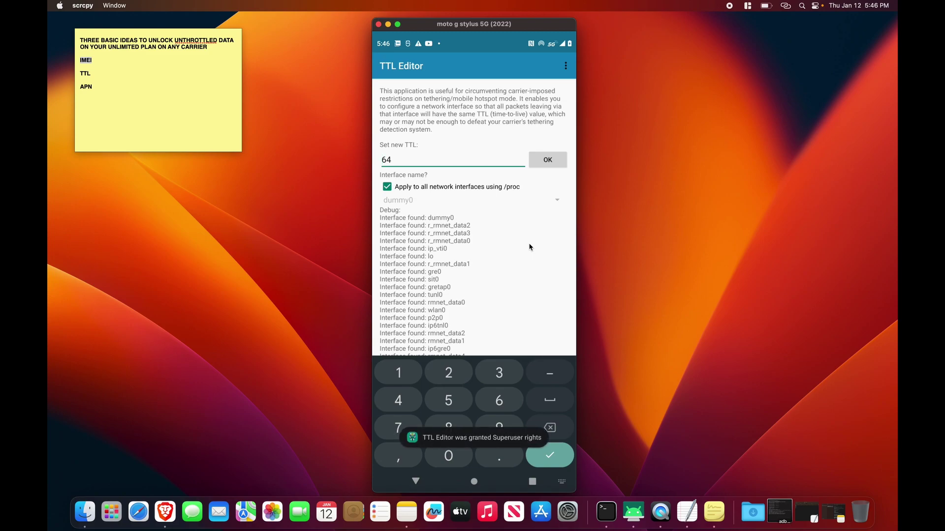
{"action": "left_click", "coordinate": [474, 482]}
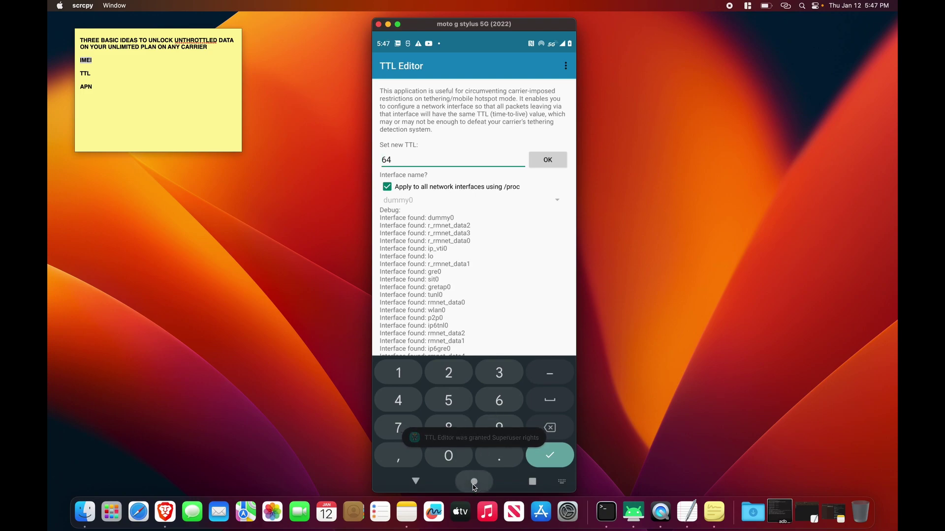
- Go through Settings > Network & internet > cricket > Access Point Names and open the 'internet' APN
{"action": "left_click_drag", "start_coordinate": [510, 54], "coordinate": [536, 320]}
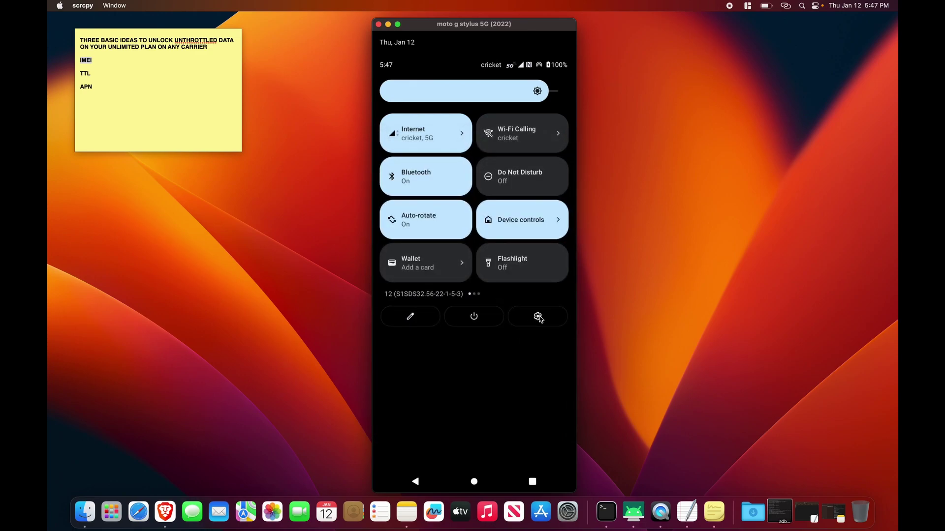
{"action": "left_click", "coordinate": [538, 318]}
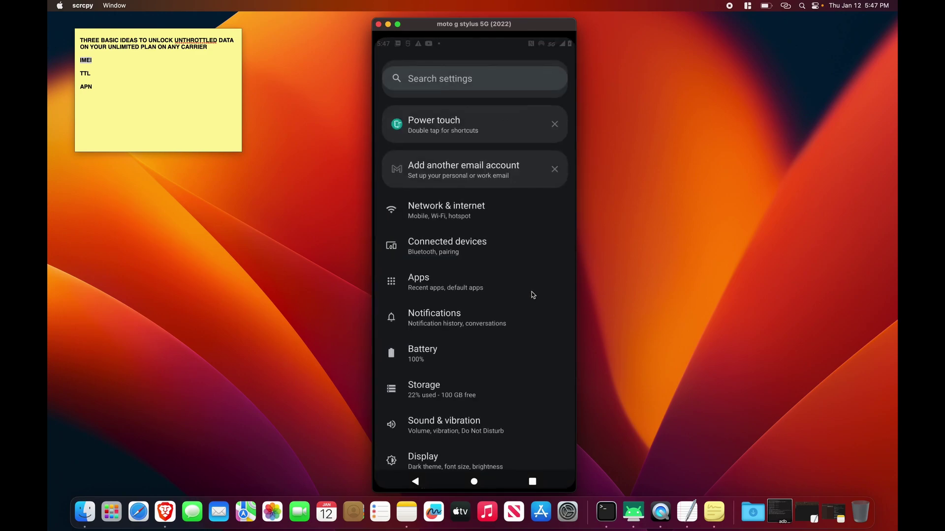
{"action": "left_click", "coordinate": [460, 208]}
{"action": "left_click", "coordinate": [451, 164]}
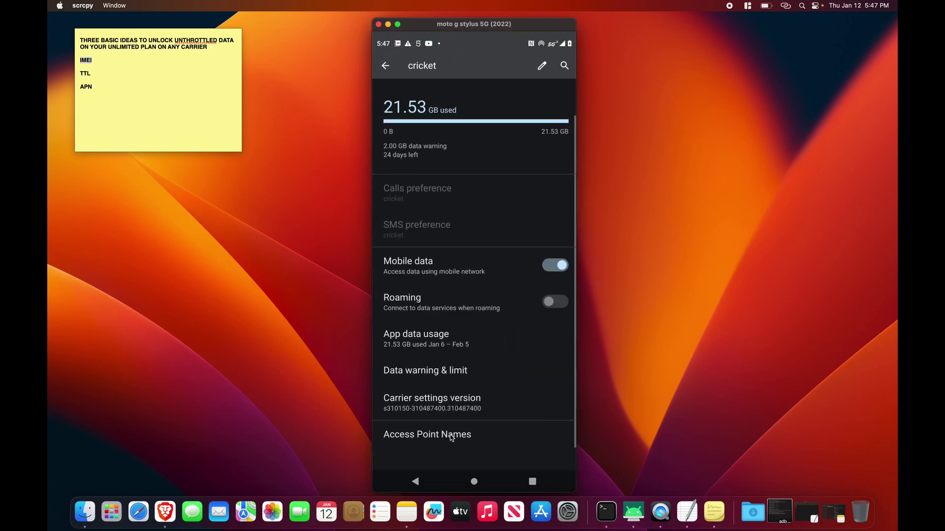
{"action": "left_click", "coordinate": [451, 436]}
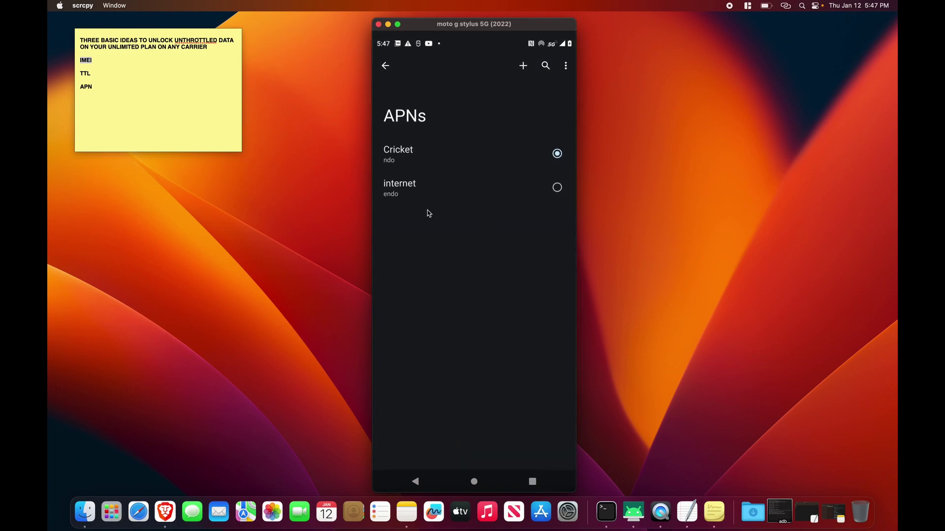
{"action": "left_click", "coordinate": [408, 191]}
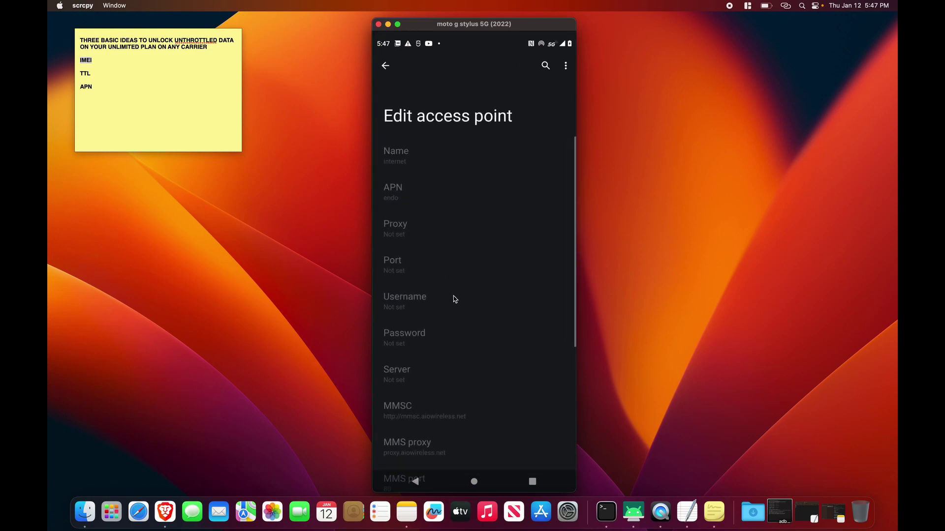
{"action": "scroll", "coordinate": [459, 341], "scroll_direction": "down", "scroll_amount": 5}
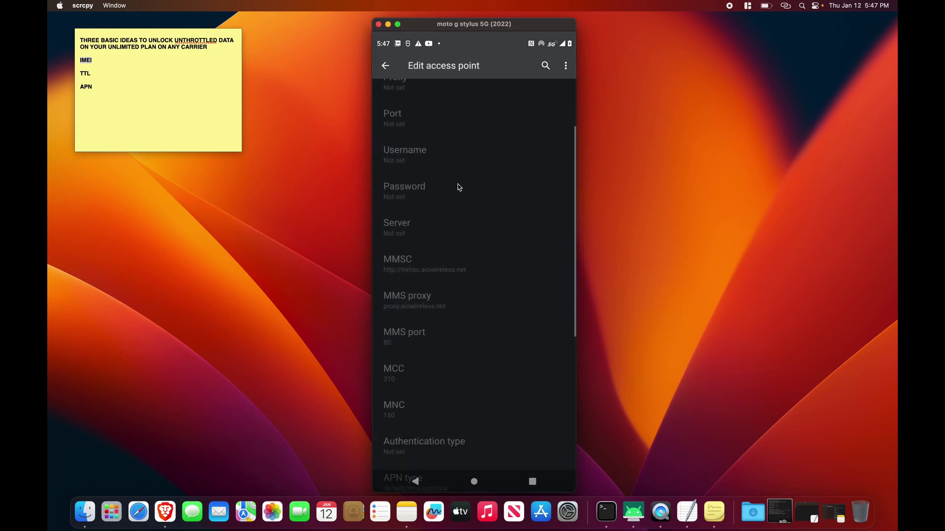
{"action": "left_click_drag", "start_coordinate": [463, 315], "coordinate": [475, 175]}
- Open the Cricket APN and scroll to its APN type, default,mms,dun,supl
{"action": "left_click_drag", "start_coordinate": [463, 320], "coordinate": [464, 213]}
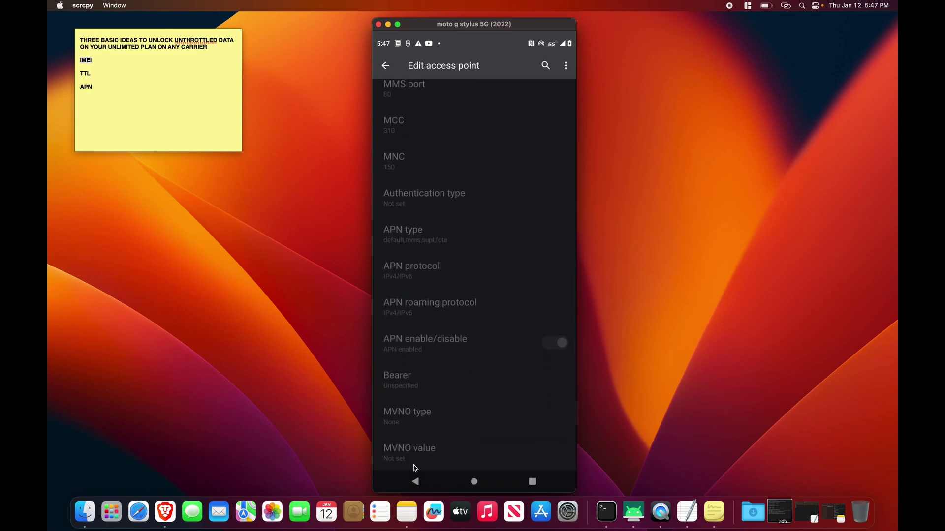
{"action": "left_click", "coordinate": [418, 485]}
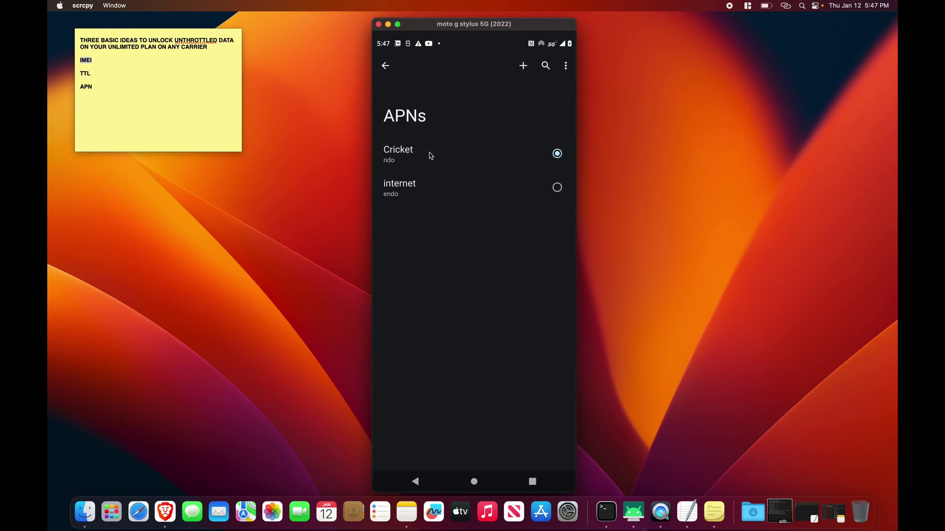
{"action": "left_click", "coordinate": [430, 156]}
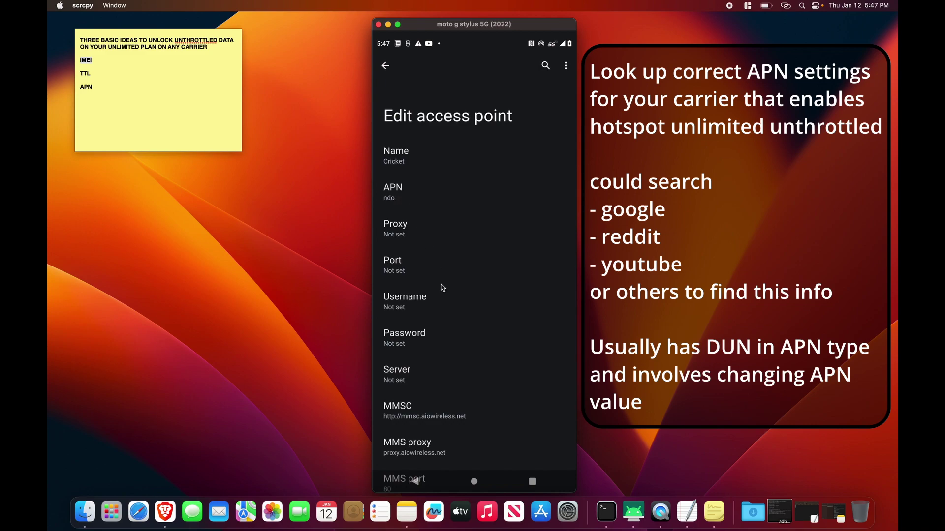
{"action": "left_click_drag", "start_coordinate": [457, 358], "coordinate": [463, 240]}
{"action": "left_click_drag", "start_coordinate": [450, 363], "coordinate": [461, 226]}
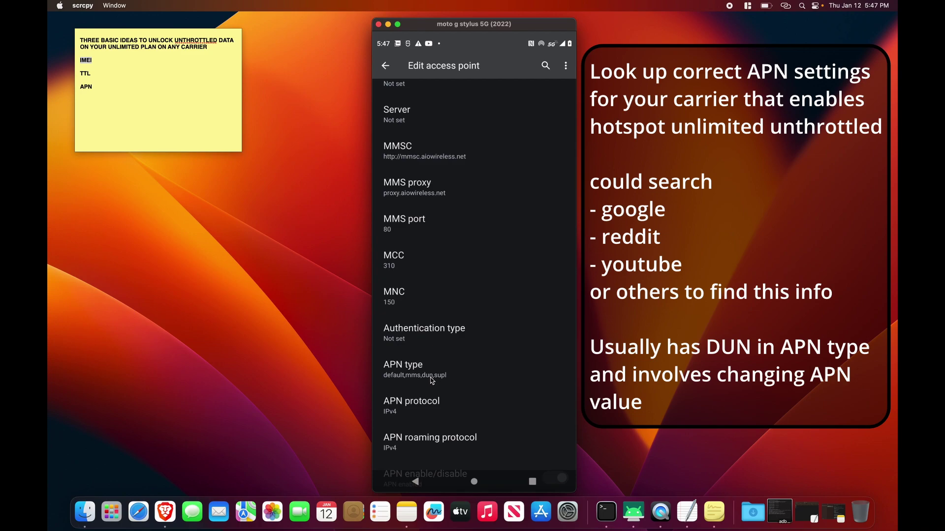
{"action": "left_click_drag", "start_coordinate": [473, 433], "coordinate": [483, 332]}
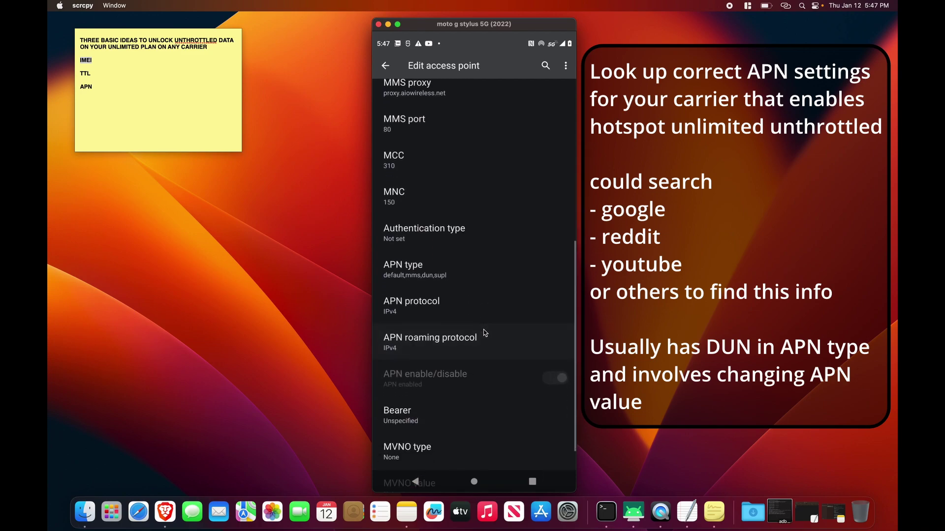
{"action": "left_click_drag", "start_coordinate": [464, 412], "coordinate": [474, 341]}
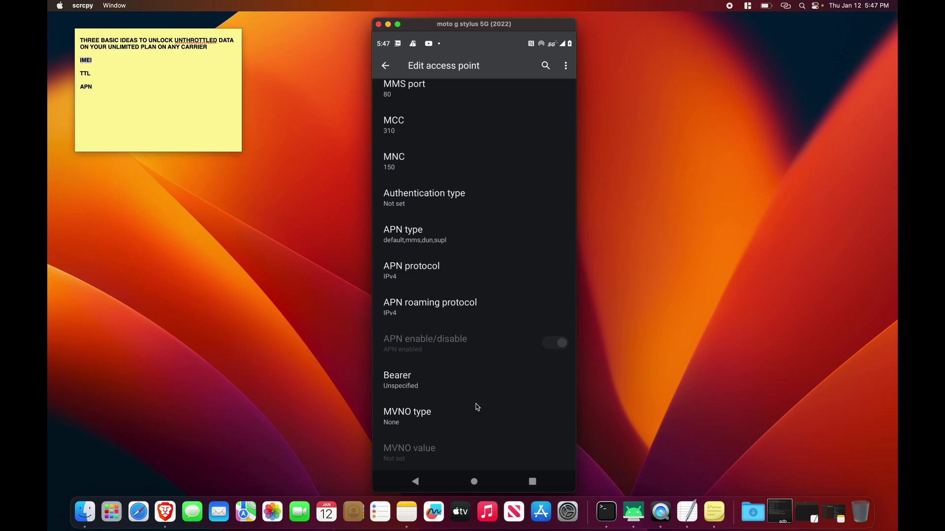
- Find the Play Store by searching the installed apps for 'play', and launch it
{"action": "left_click", "coordinate": [474, 481]}
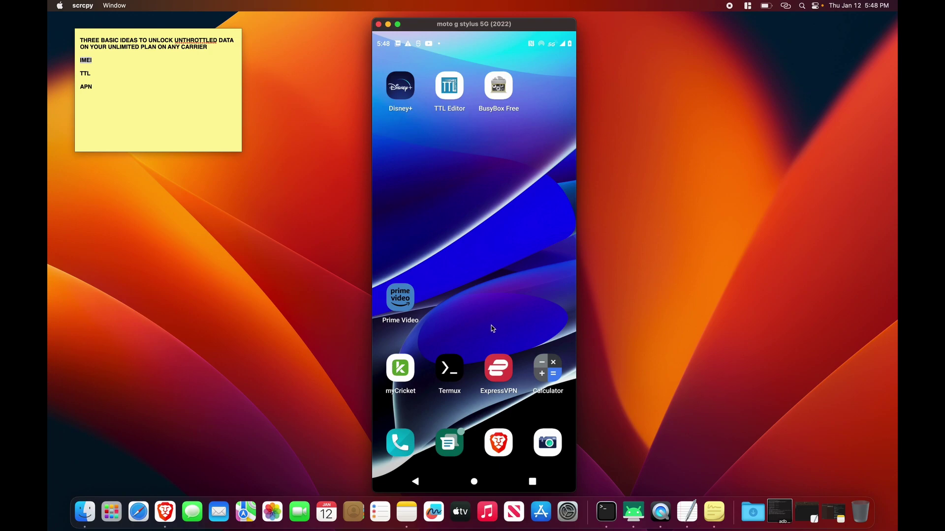
{"action": "left_click_drag", "start_coordinate": [493, 329], "coordinate": [495, 236]}
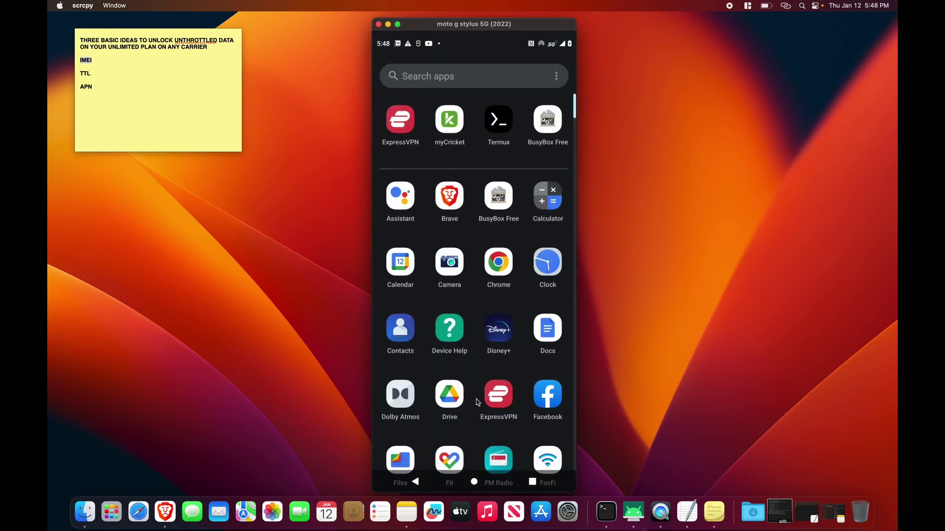
{"action": "scroll", "coordinate": [477, 402], "scroll_direction": "down", "scroll_amount": 15}
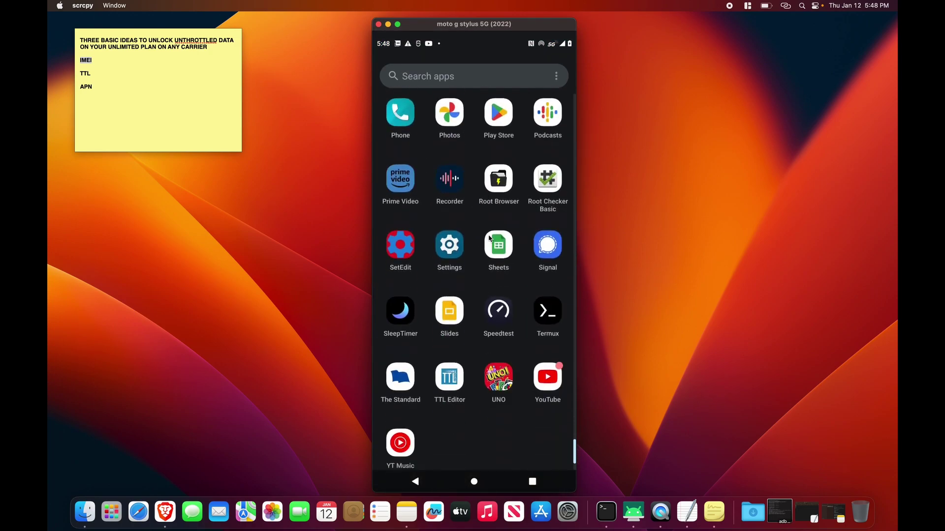
{"action": "left_click", "coordinate": [480, 346]}
{"action": "scroll", "coordinate": [480, 346], "scroll_direction": "up", "scroll_amount": 15}
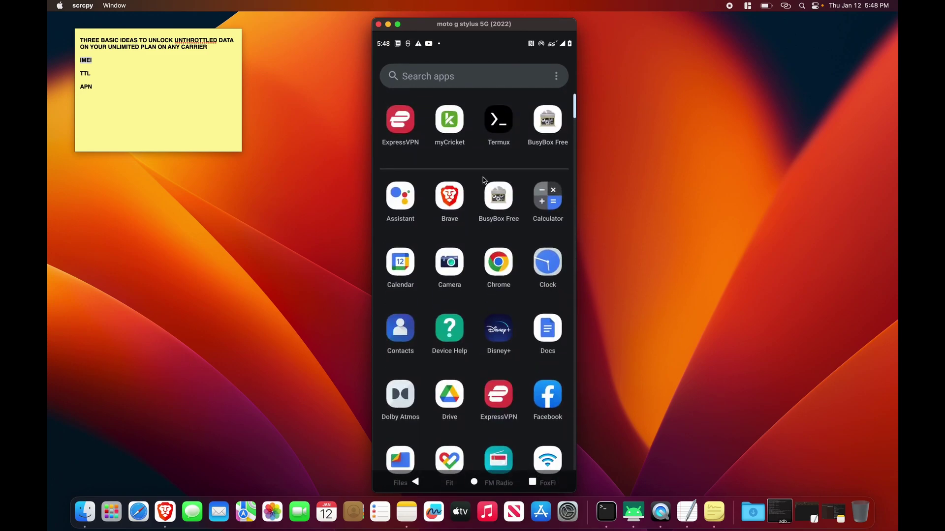
{"action": "left_click_drag", "start_coordinate": [486, 105], "coordinate": [476, 77]}
{"action": "left_click", "coordinate": [475, 76]}
{"action": "type", "text": "play"}
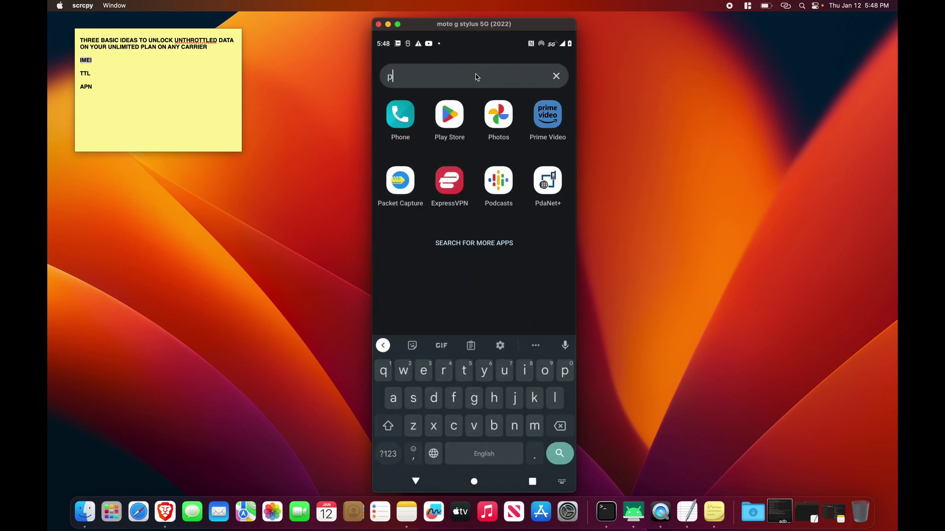
{"action": "left_click", "coordinate": [386, 117]}
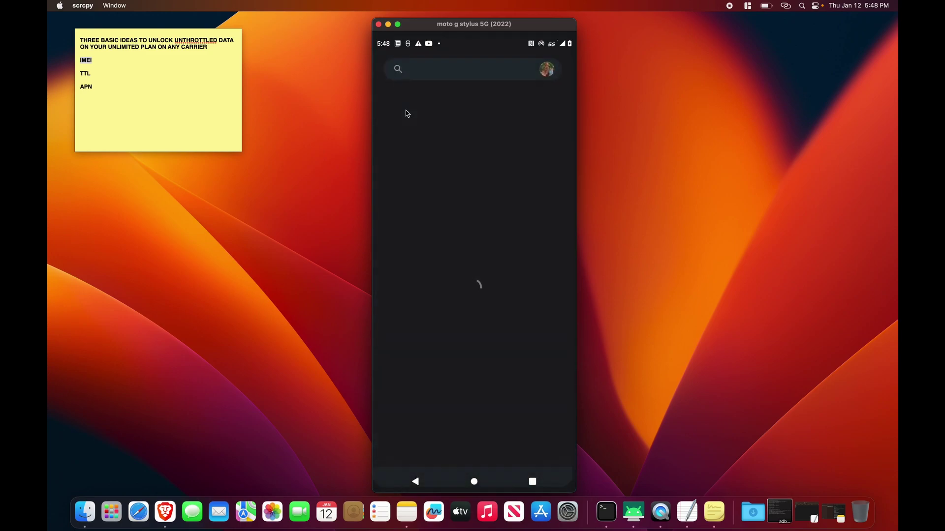
- Search the Play Store for 'apn settings'
{"action": "left_click", "coordinate": [460, 66]}
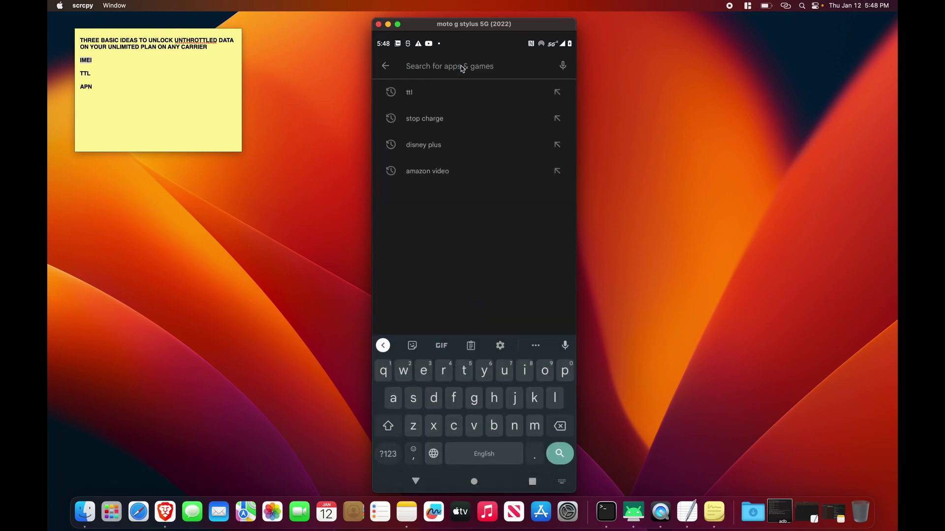
{"action": "type", "text": "apn"}
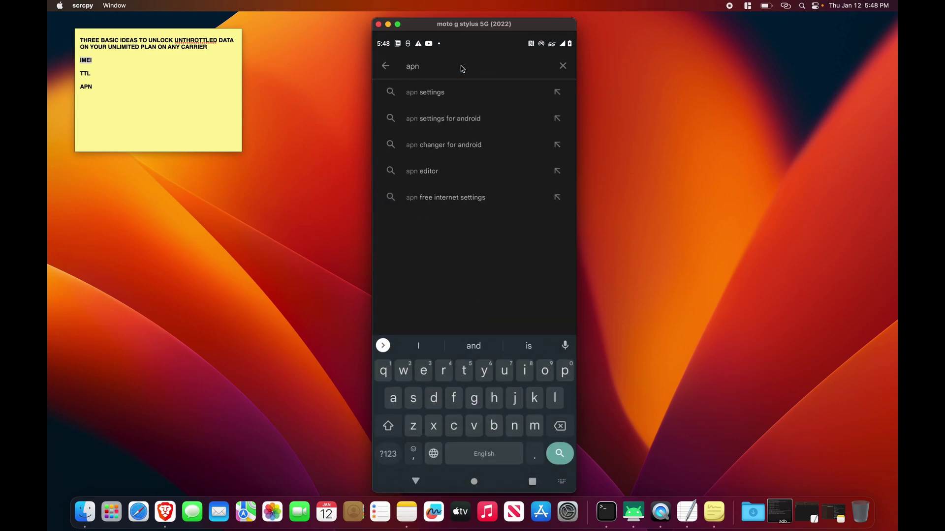
{"action": "type", "text": " settings"}
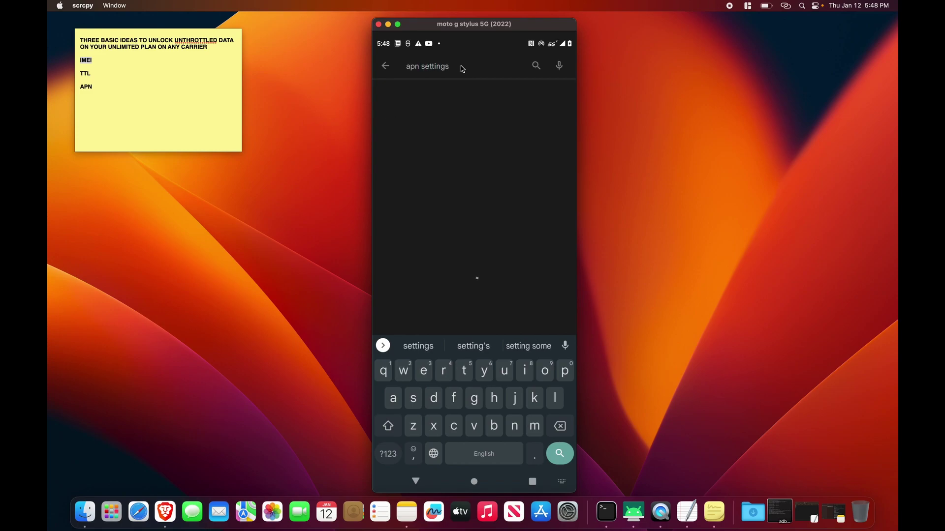
{"action": "key", "text": "Return"}
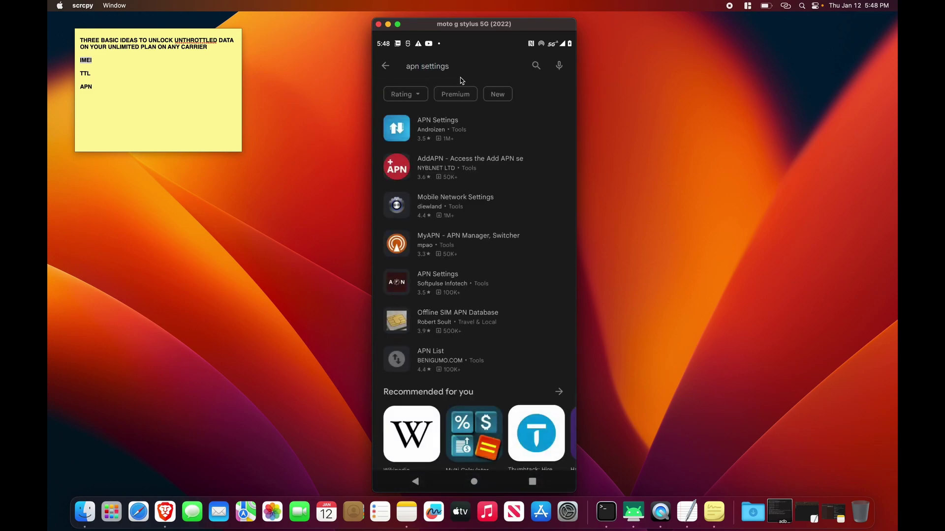
- Install and launch AddAPN, then open and close its save/cancel menu
{"action": "left_click", "coordinate": [451, 166]}
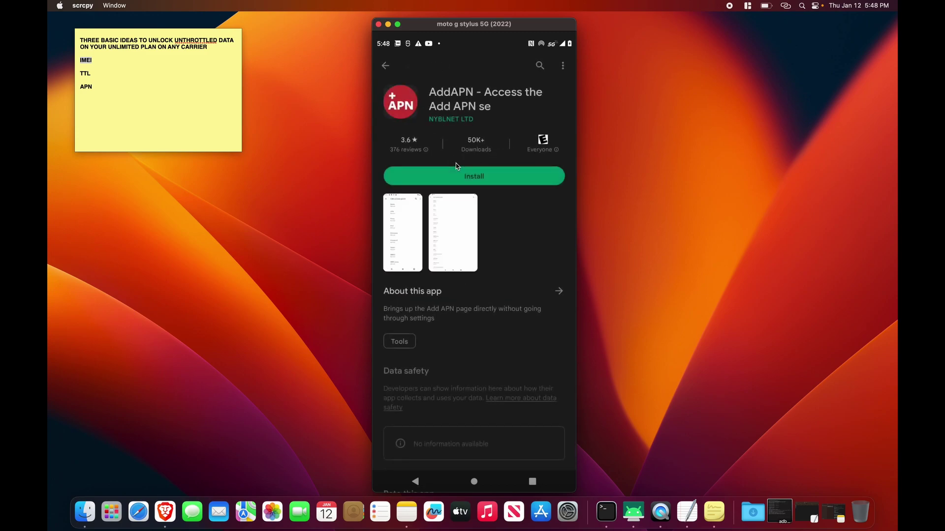
{"action": "left_click", "coordinate": [466, 181]}
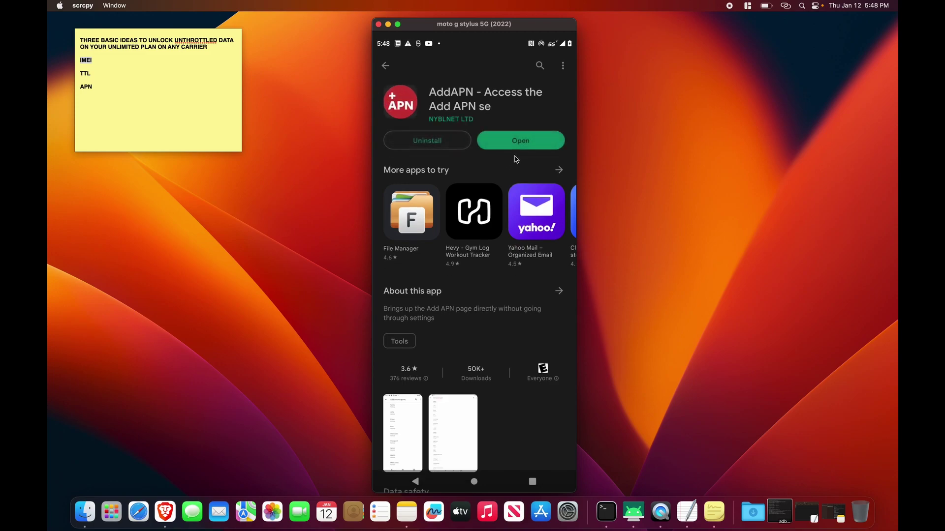
{"action": "left_click", "coordinate": [529, 147]}
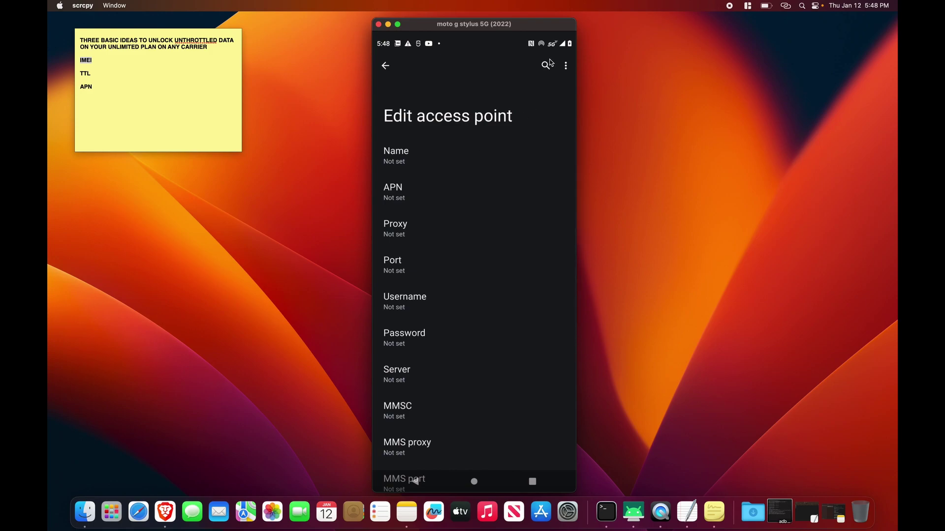
{"action": "left_click", "coordinate": [566, 66]}
{"action": "left_click", "coordinate": [390, 68]}
- Browse the recent apps overview past TTL Editor and Edit access point to Internet settings
{"action": "left_click", "coordinate": [532, 482]}
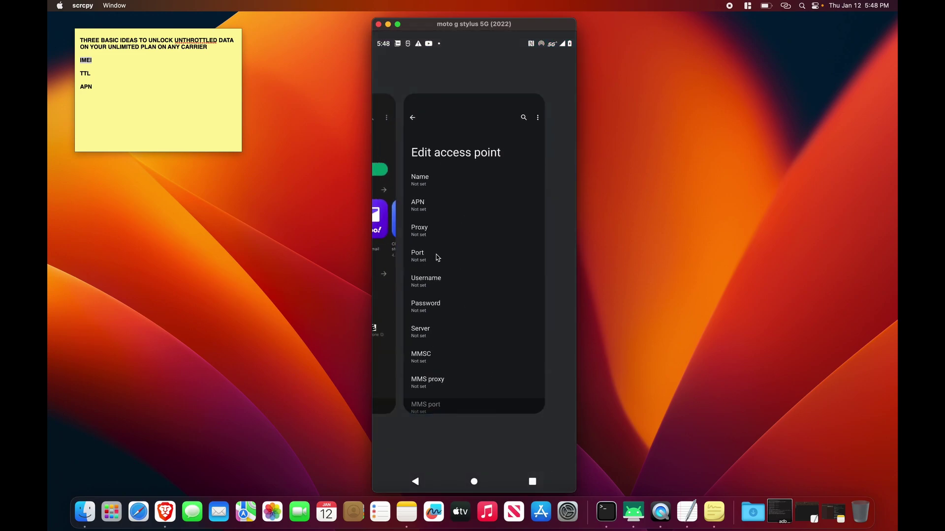
{"action": "mouse_move", "coordinate": [425, 253]}
{"action": "left_mouse_down"}
{"action": "mouse_move", "coordinate": [496, 248]}
{"action": "mouse_move", "coordinate": [428, 251]}
{"action": "left_mouse_up"}
{"action": "left_click_drag", "start_coordinate": [498, 249], "coordinate": [415, 270]}
{"action": "left_click_drag", "start_coordinate": [484, 274], "coordinate": [411, 281]}
{"action": "left_click_drag", "start_coordinate": [474, 254], "coordinate": [557, 250]}
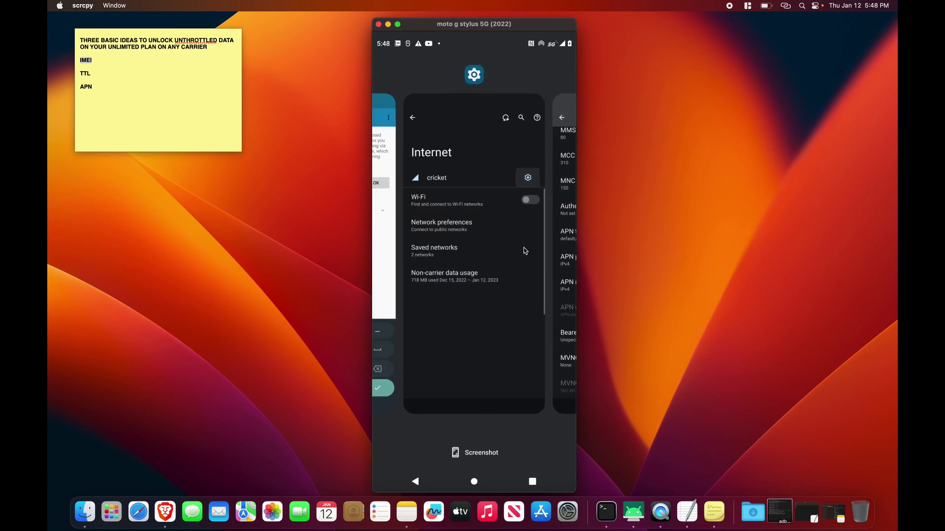
- Check the Edit access point card, reopen Access Point Names to confirm Cricket, then go home
{"action": "left_click", "coordinate": [573, 249]}
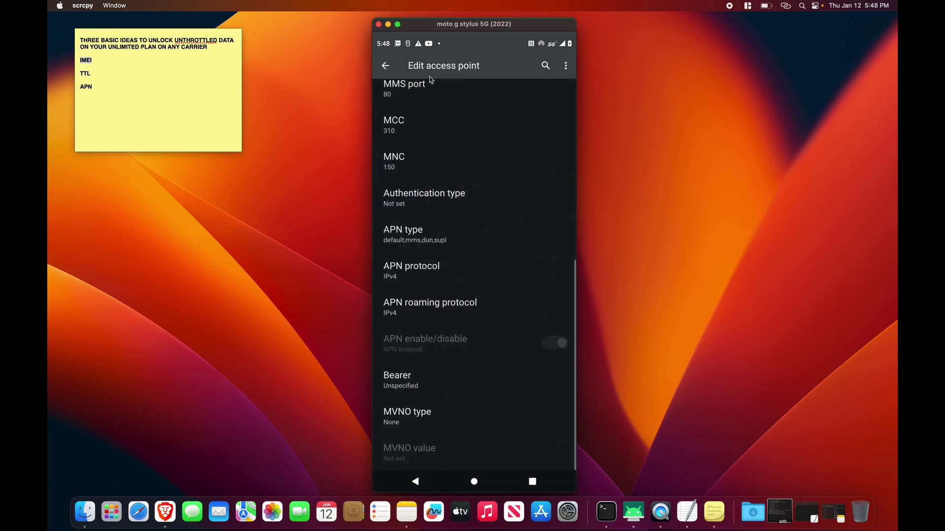
{"action": "left_click", "coordinate": [387, 66]}
{"action": "left_click", "coordinate": [387, 67]}
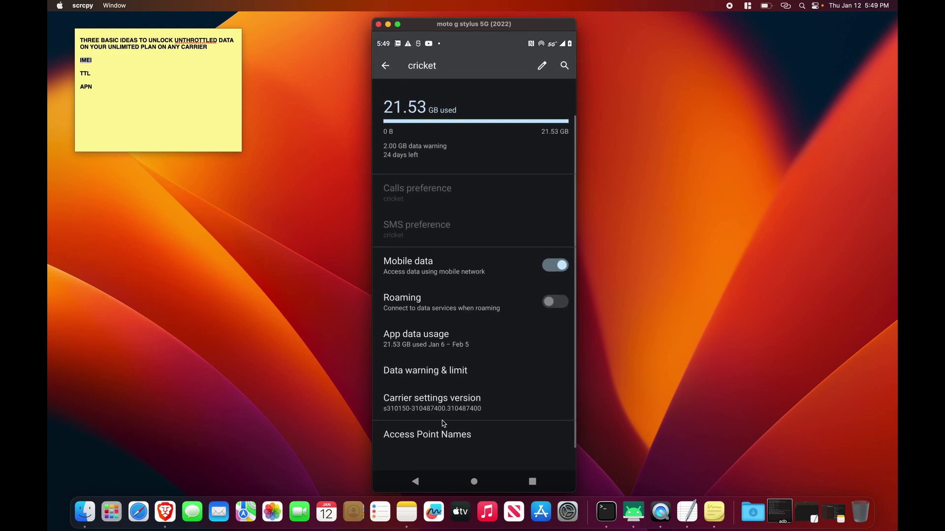
{"action": "left_click", "coordinate": [442, 435]}
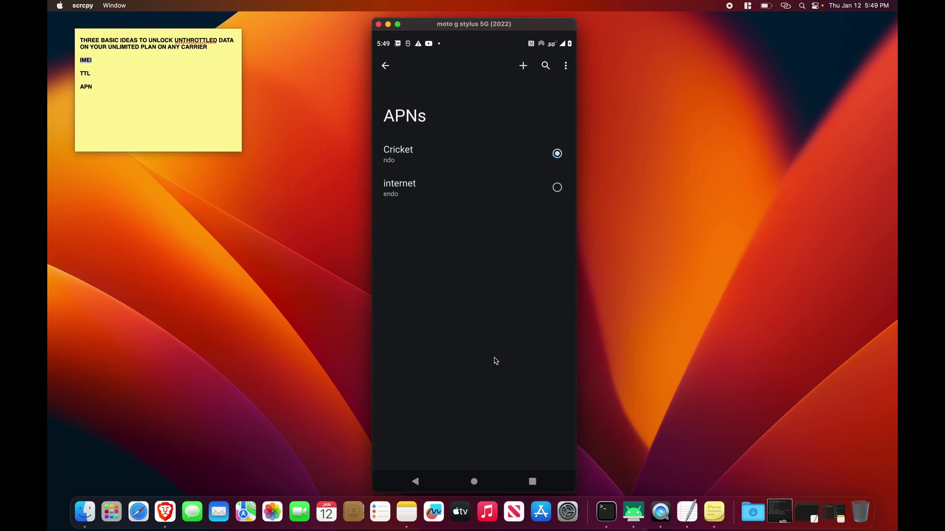
{"action": "left_click", "coordinate": [475, 482]}
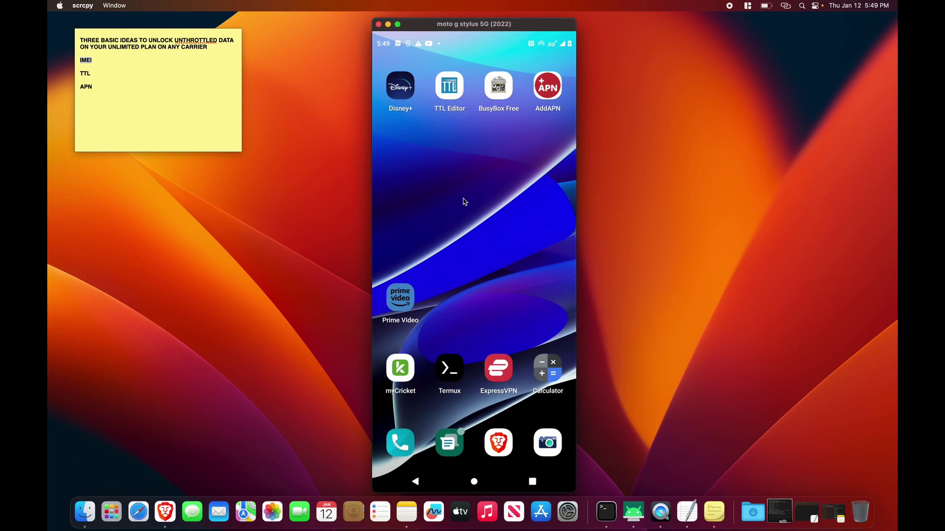
- Launch Terminal from Spotlight and run sudo sysctl net.inet.ip.ttl=65 in a new tab, authorising with the admin password
{"action": "key", "text": "super+space"}
{"action": "type", "text": "terminal"}
{"action": "key", "text": "Return"}
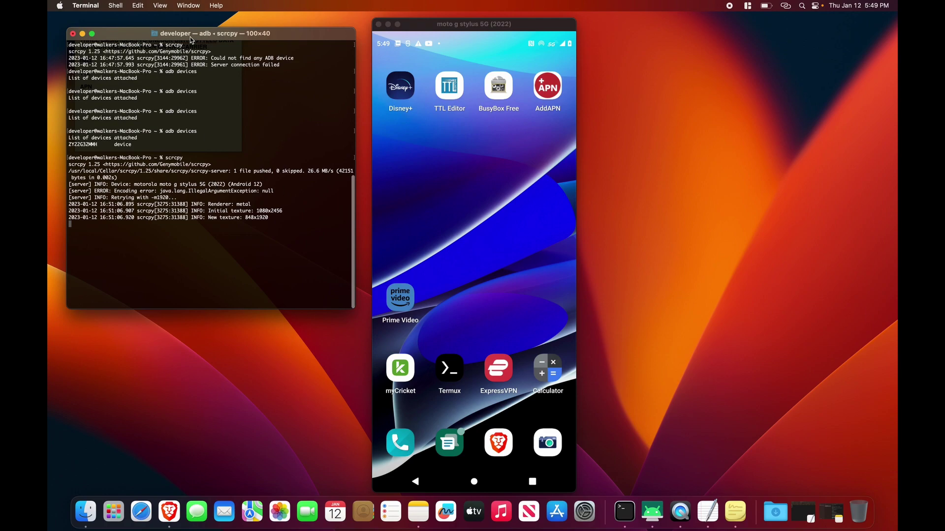
{"action": "key", "text": "super+t"}
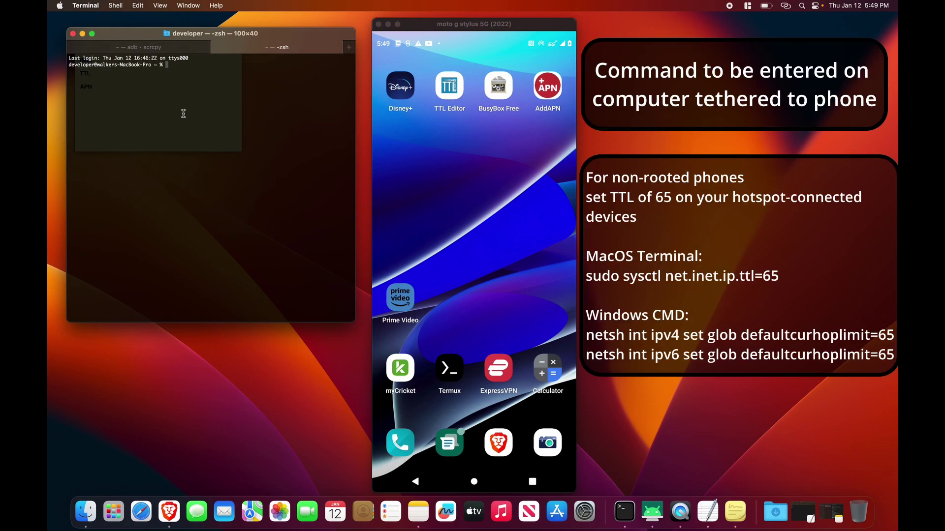
{"action": "type", "text": "sudo sysctl net.inet.ip.ttl=65"}
{"action": "key", "text": "Return"}
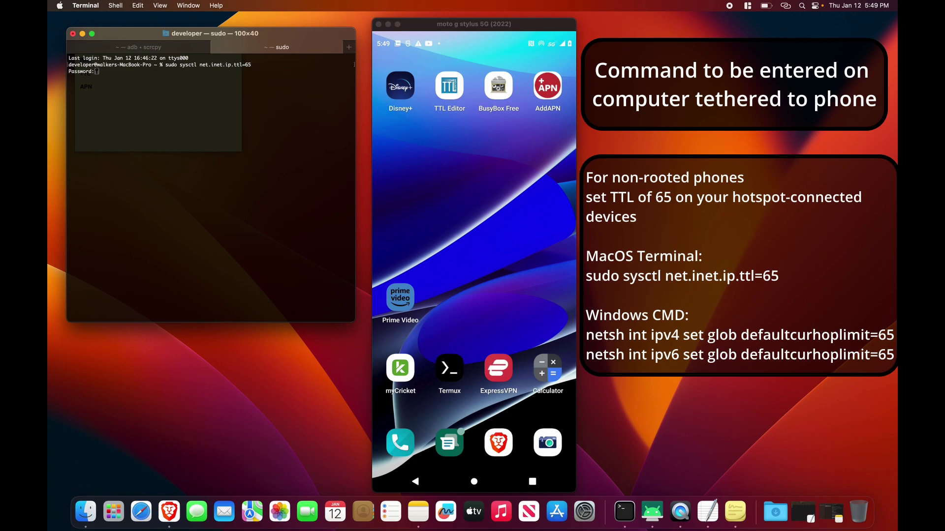
{"action": "key", "text": "Return"}
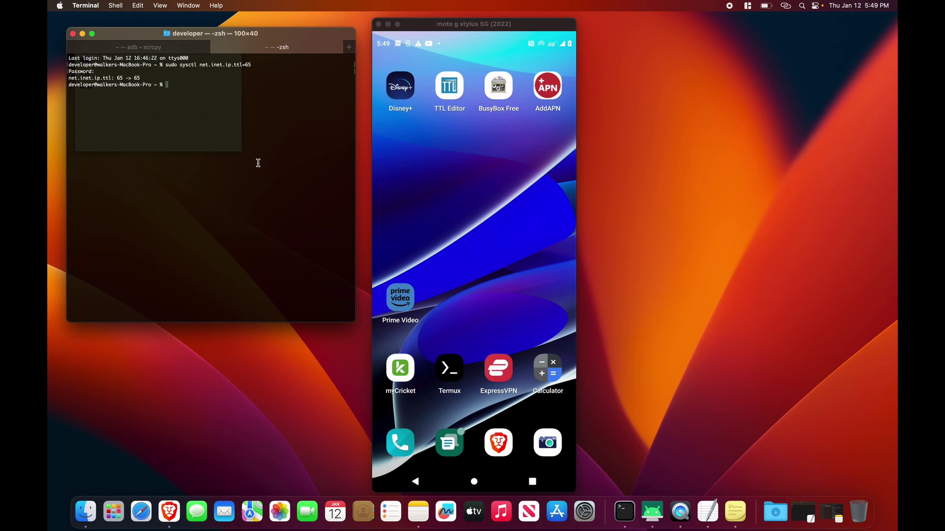
- Check the GL.iNet travel router's Amazon page in Brave, then move to the Stickies desktop
{"action": "key", "text": "ctrl+Right"}
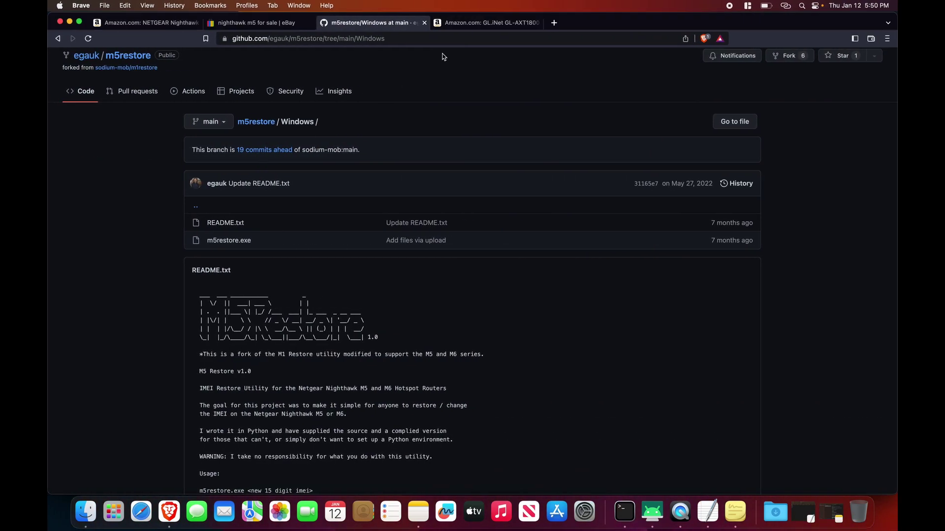
{"action": "left_click", "coordinate": [484, 24]}
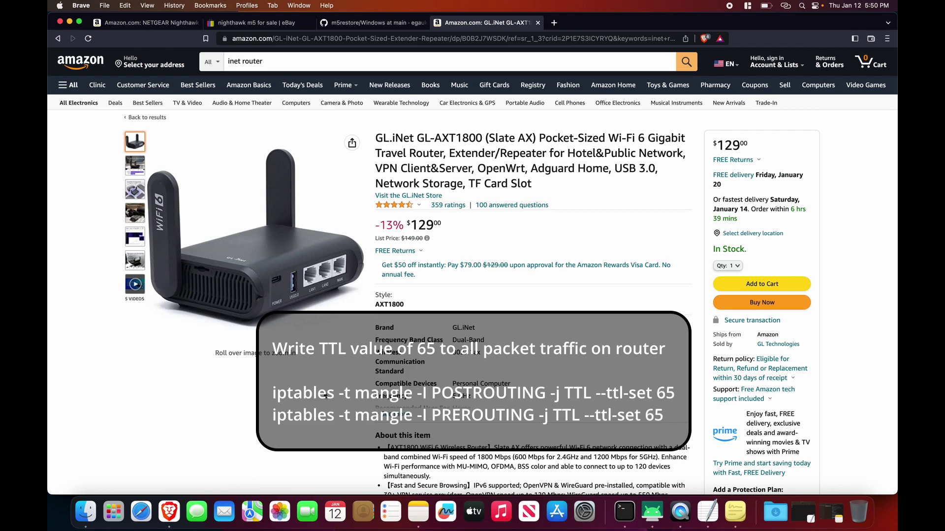
{"action": "key", "text": "ctrl+Right"}
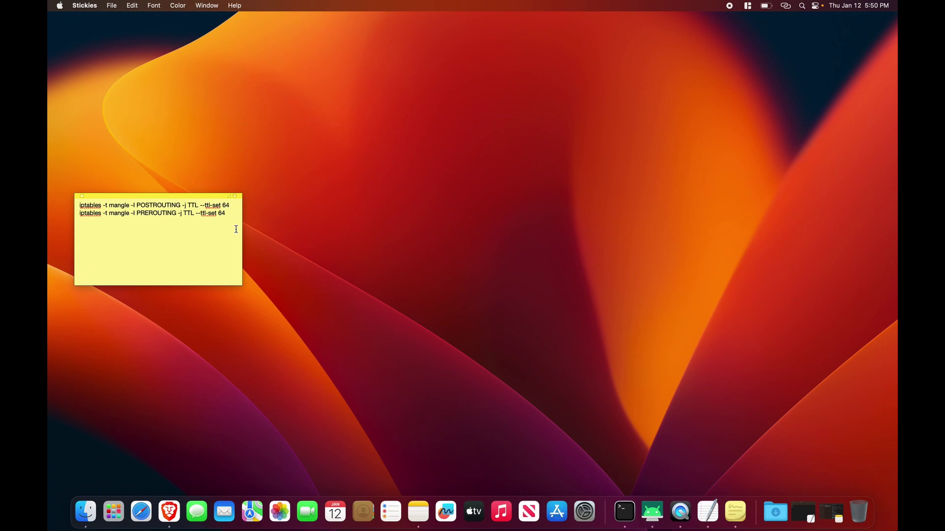
- Edit both iptables lines in the sticky note to --ttl-set 65, then return to the Terminal desktop
{"action": "key", "text": "BackSpace"}
{"action": "type", "text": "5"}
{"action": "key", "text": "Up"}
{"action": "key", "text": "Delete"}
{"action": "type", "text": "5"}
{"action": "key", "text": "ctrl+Left"}
{"action": "key", "text": "ctrl+Left"}
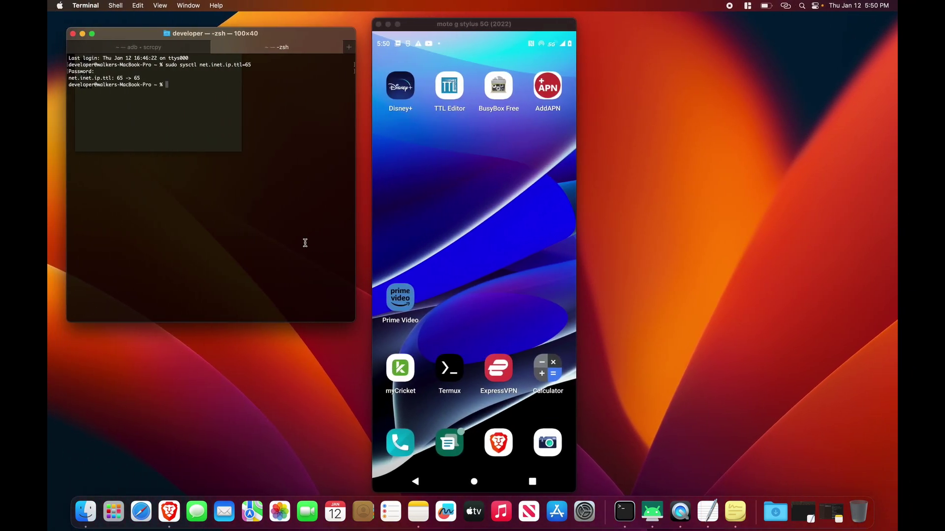